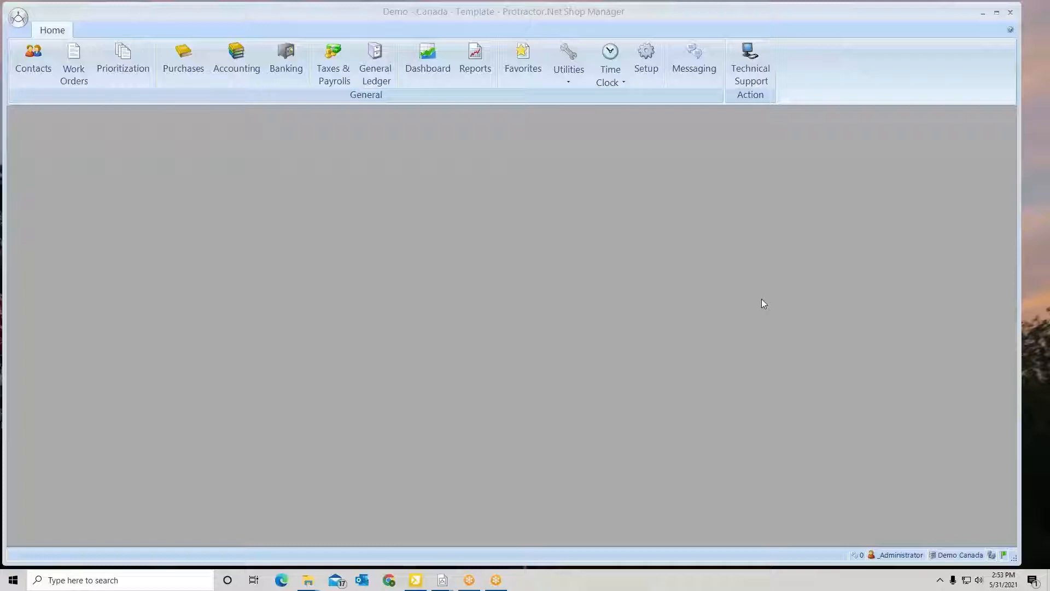
View Technician 3's payroll profile in the Employees section of Setup, and close Setup without making changes
left_click(645, 55)
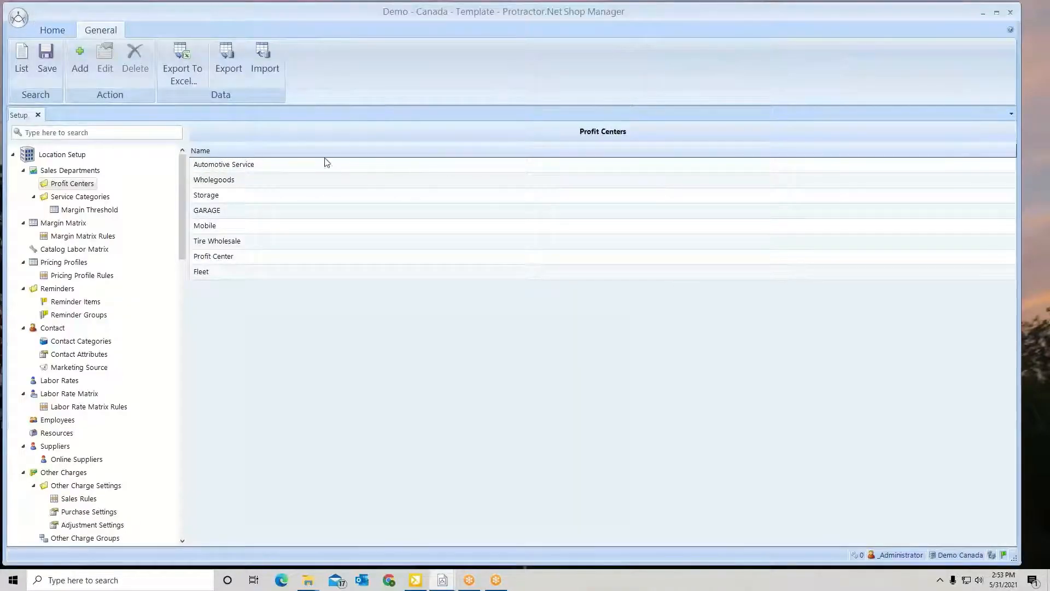
left_click_drag(185, 167, 185, 206)
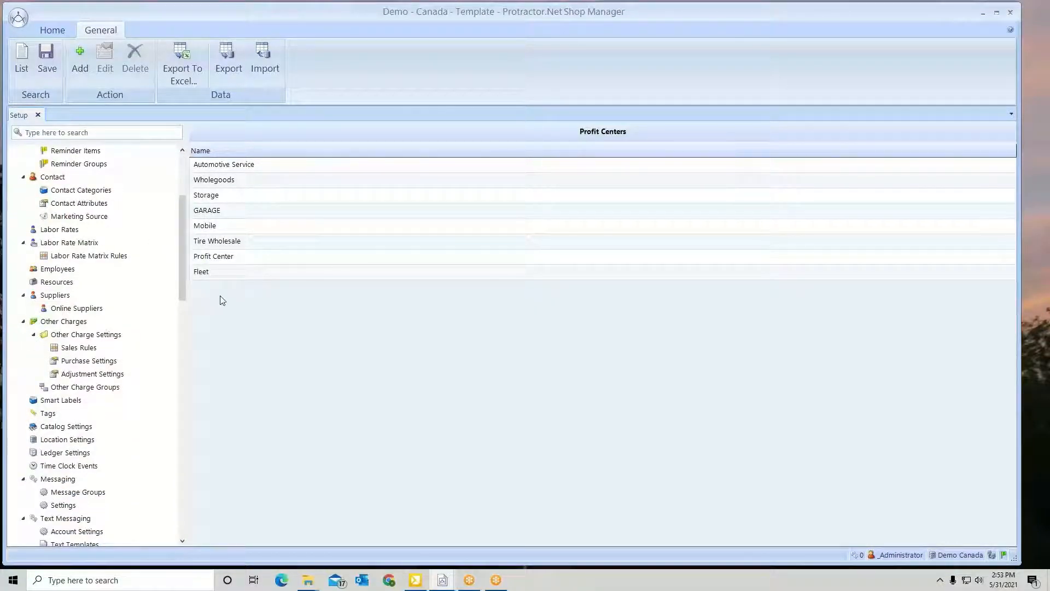
left_click(48, 271)
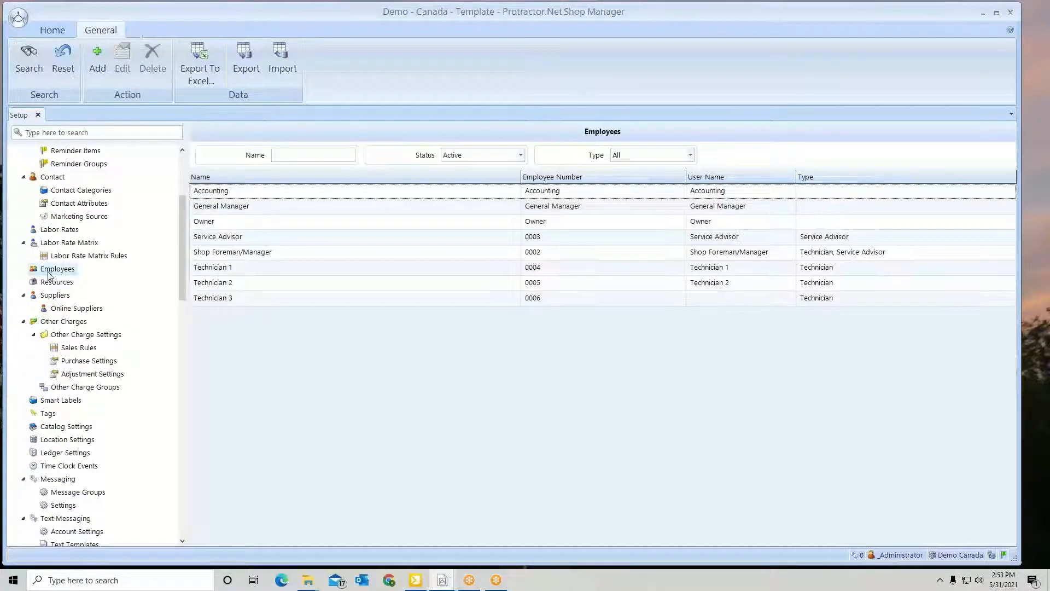
left_click(209, 301)
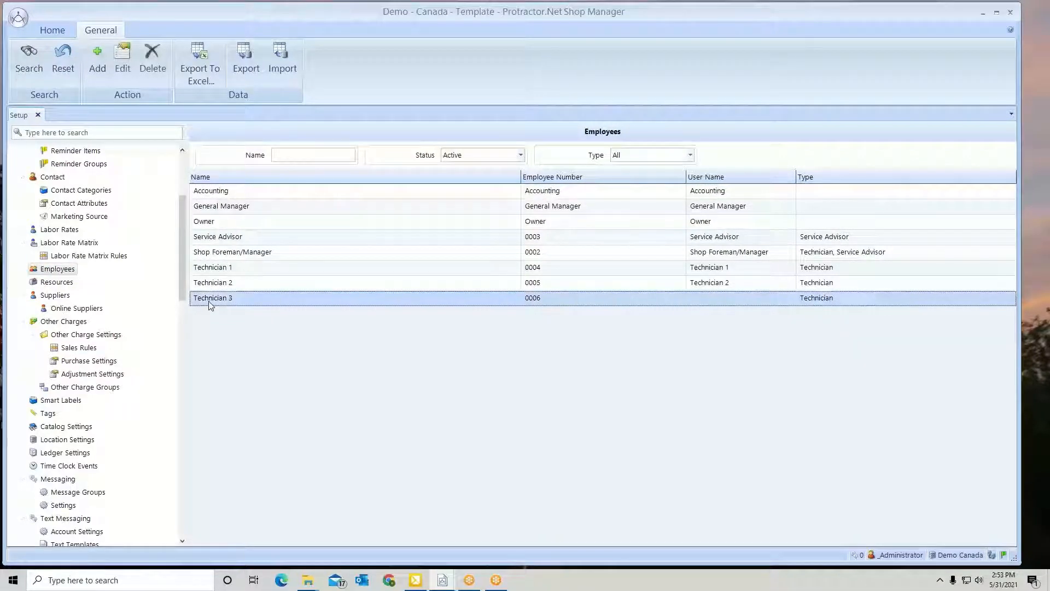
double_click(243, 300)
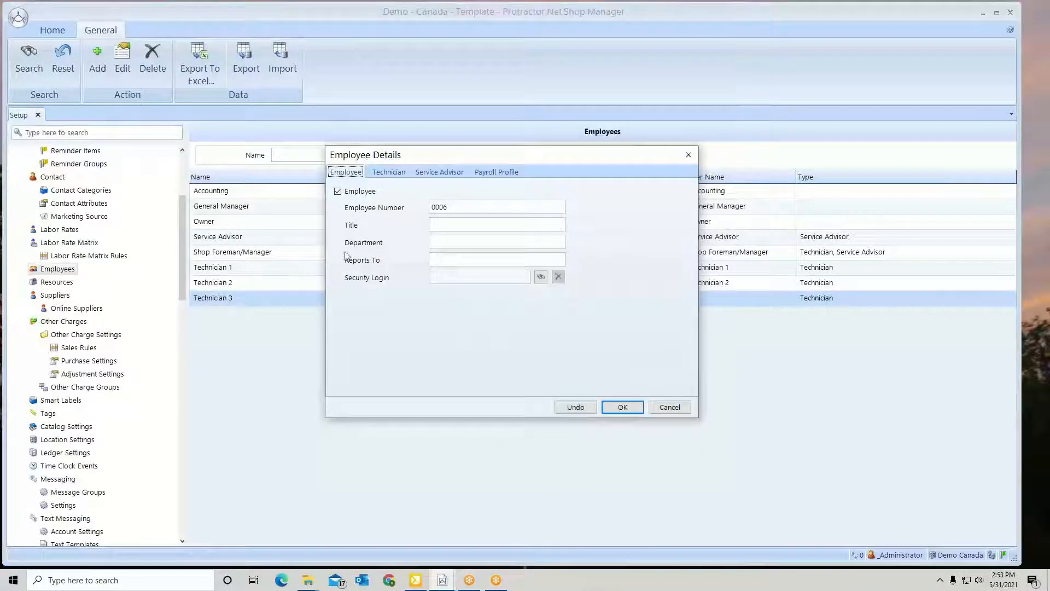
left_click(492, 174)
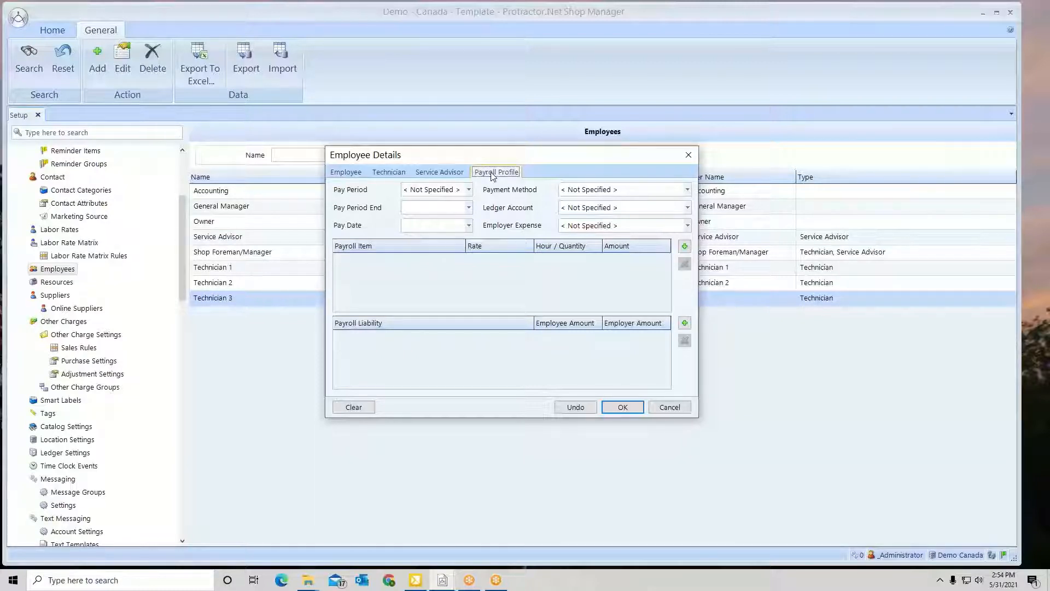
left_click(669, 408)
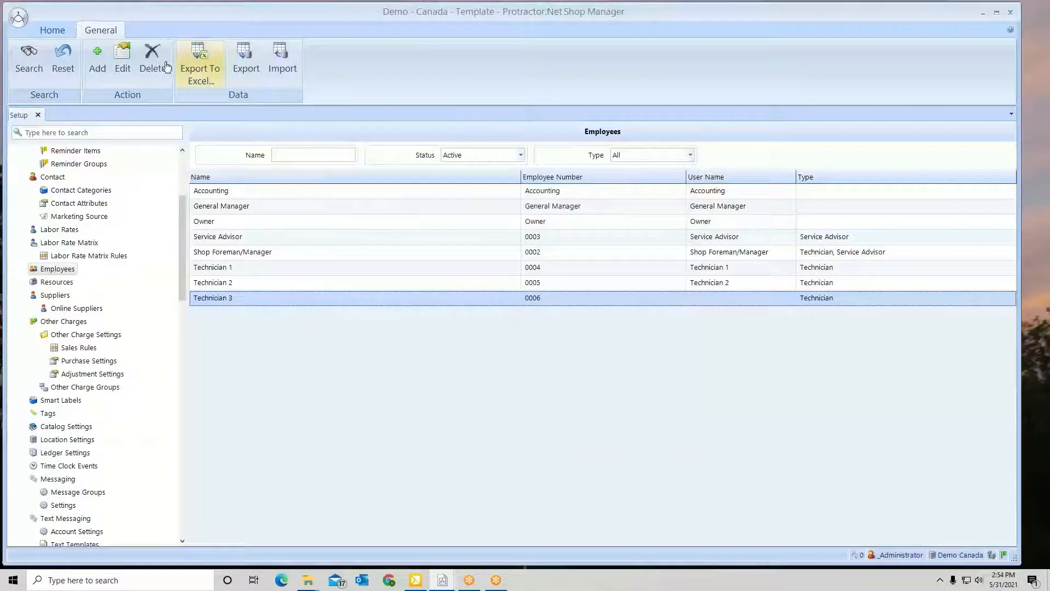
left_click(38, 114)
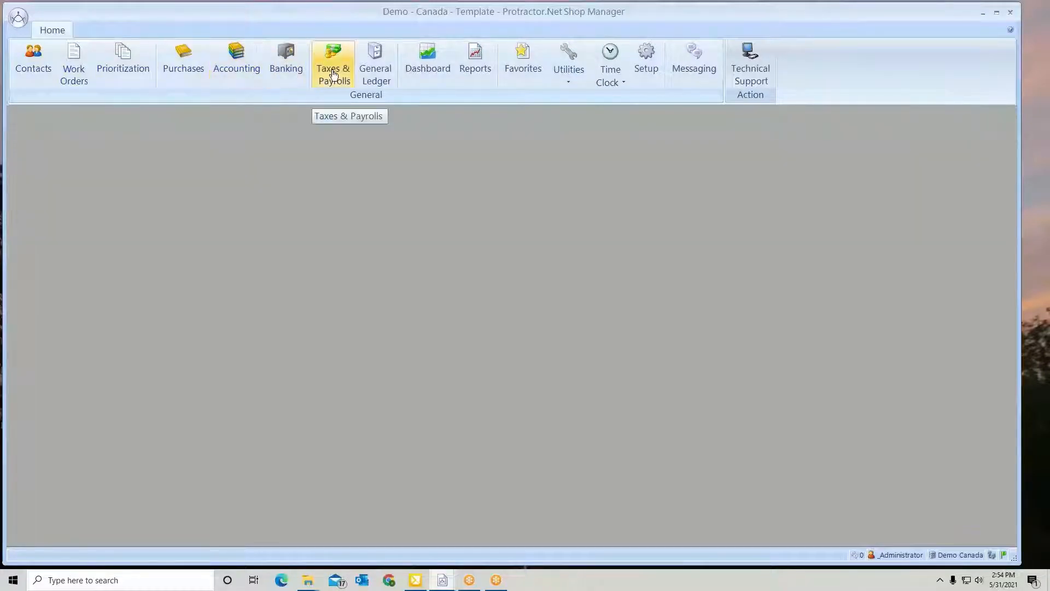
Open Technician 3's payroll profile for editing from Payroll Entry in Taxes & Payrolls
left_click(332, 74)
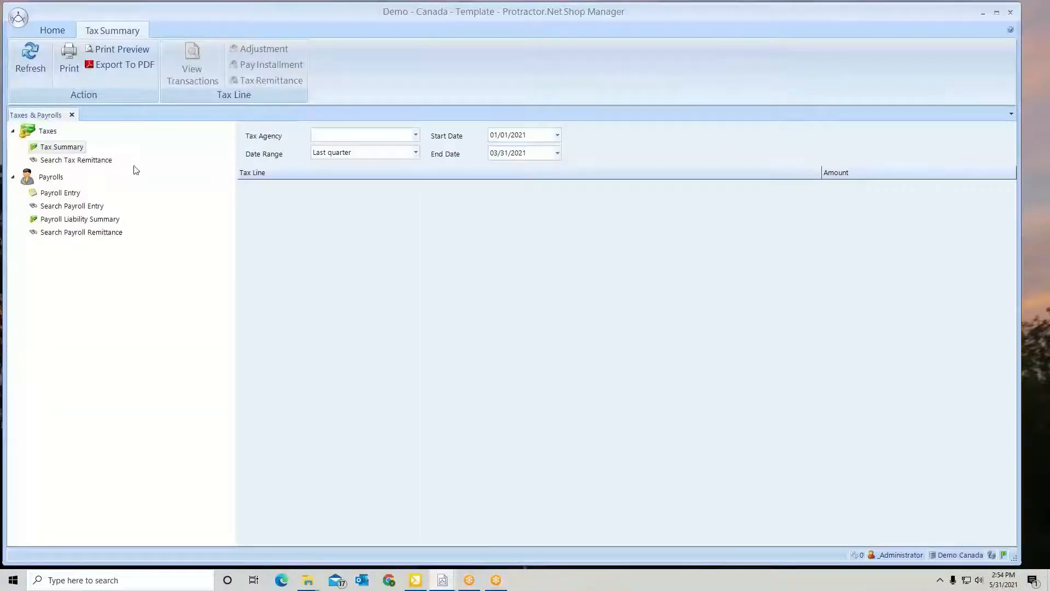
left_click(45, 195)
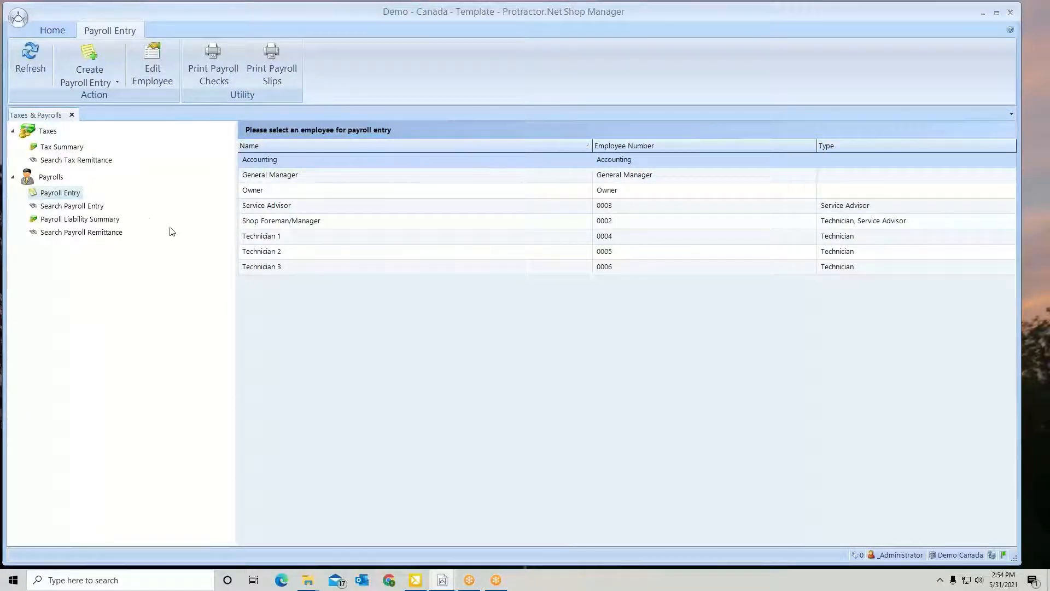
left_click(301, 268)
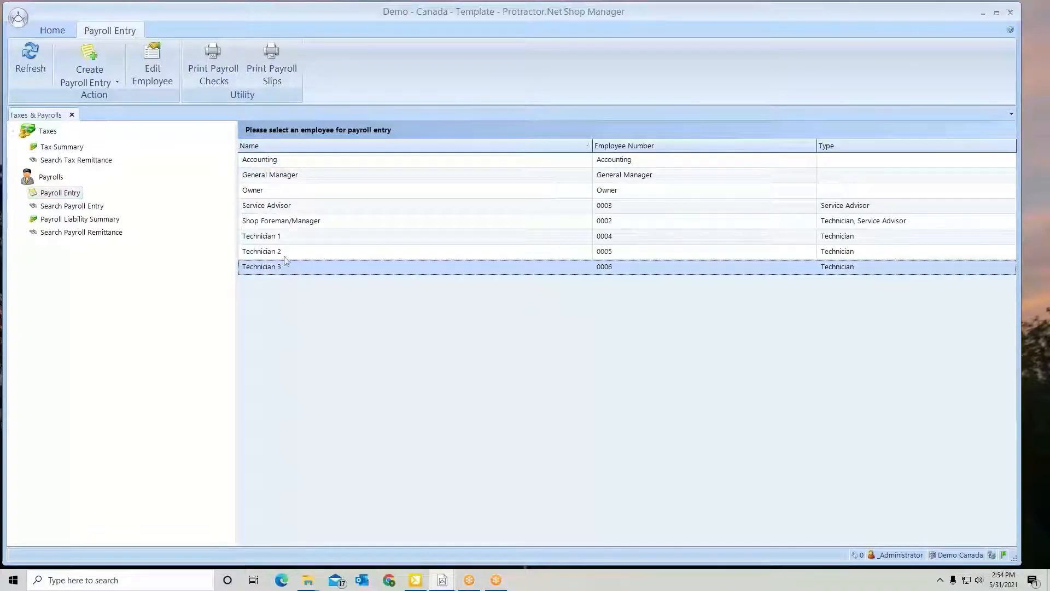
left_click(157, 69)
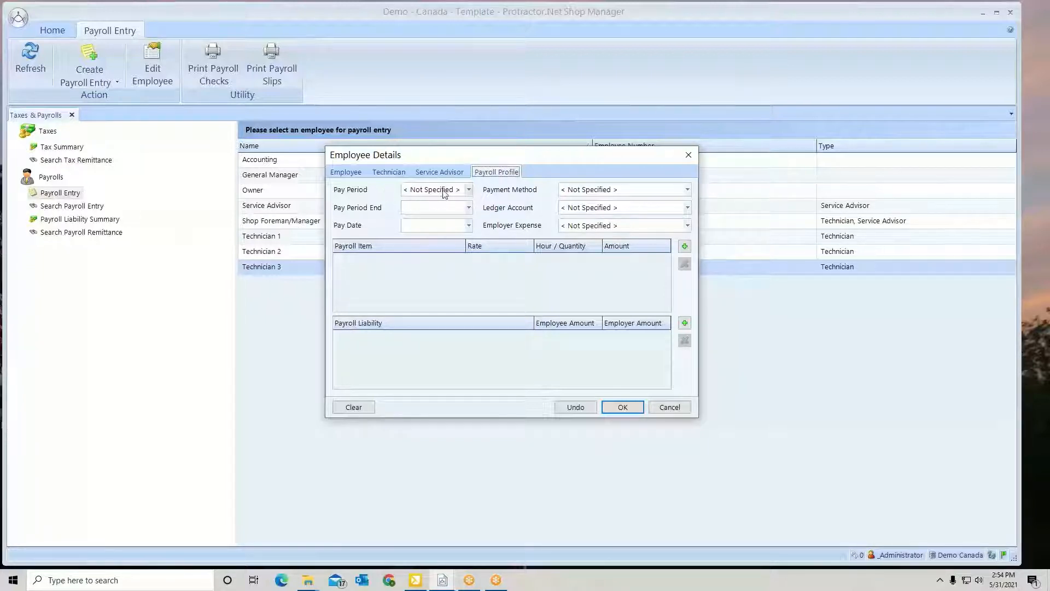
Set the pay period to Bi-weekly, the pay period end to 05/15/2021 and the pay date to 05/21/2021
left_click(468, 190)
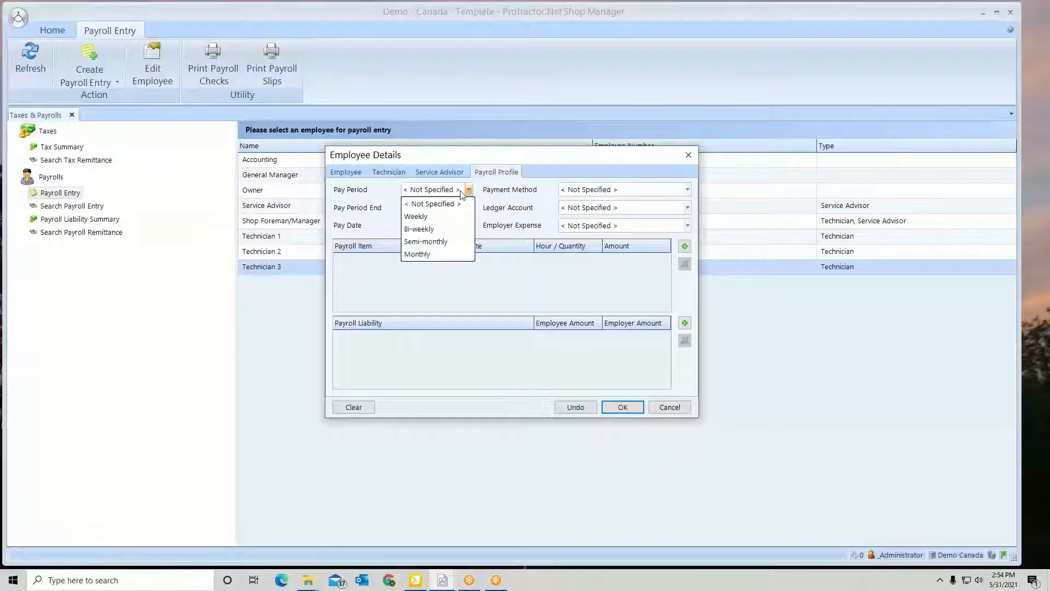
left_click(423, 229)
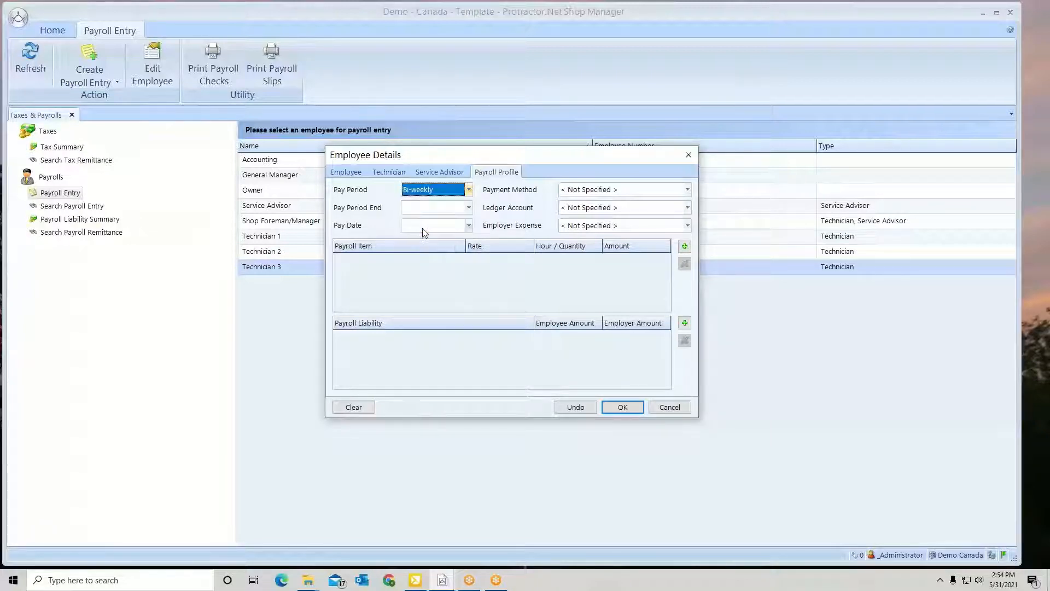
left_click(469, 208)
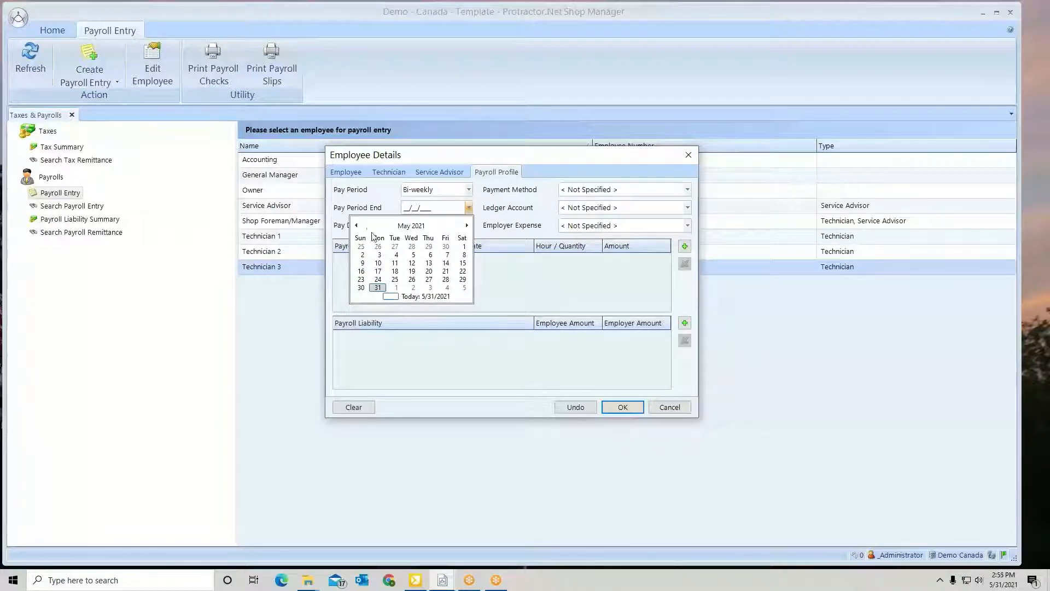
left_click(464, 263)
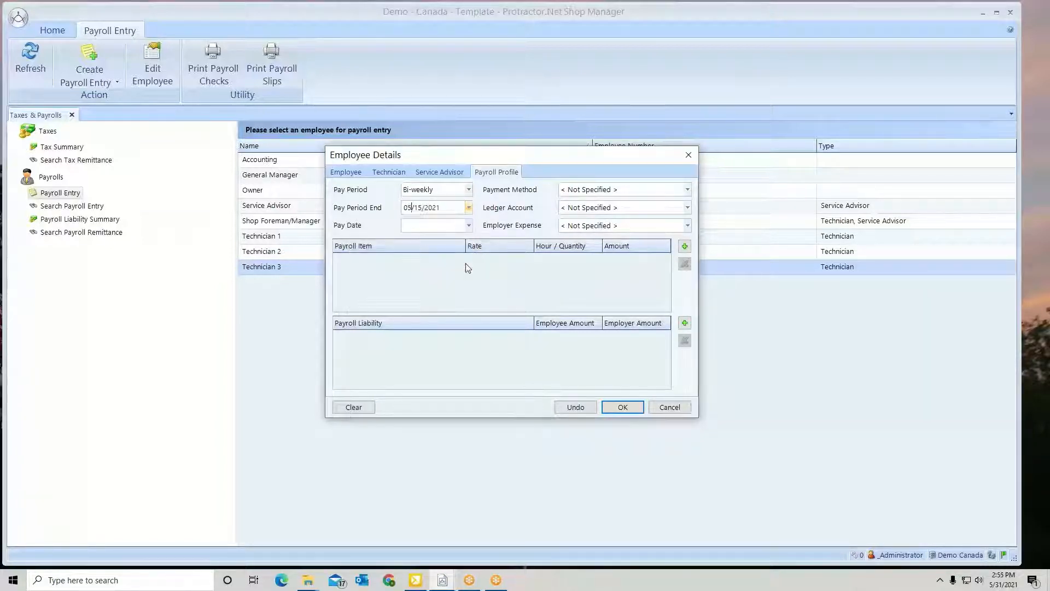
left_click(469, 226)
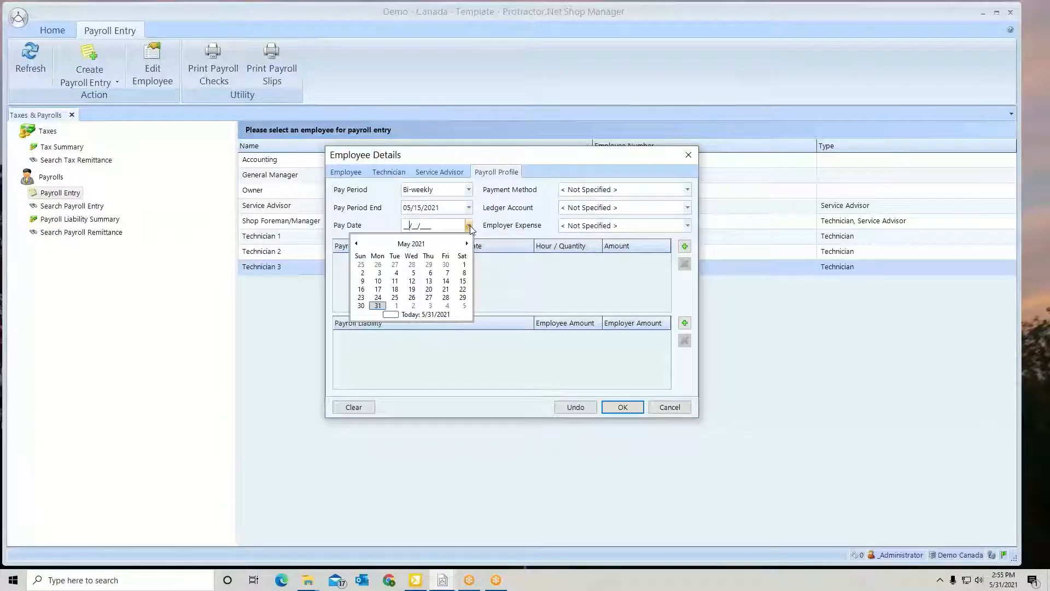
left_click(446, 289)
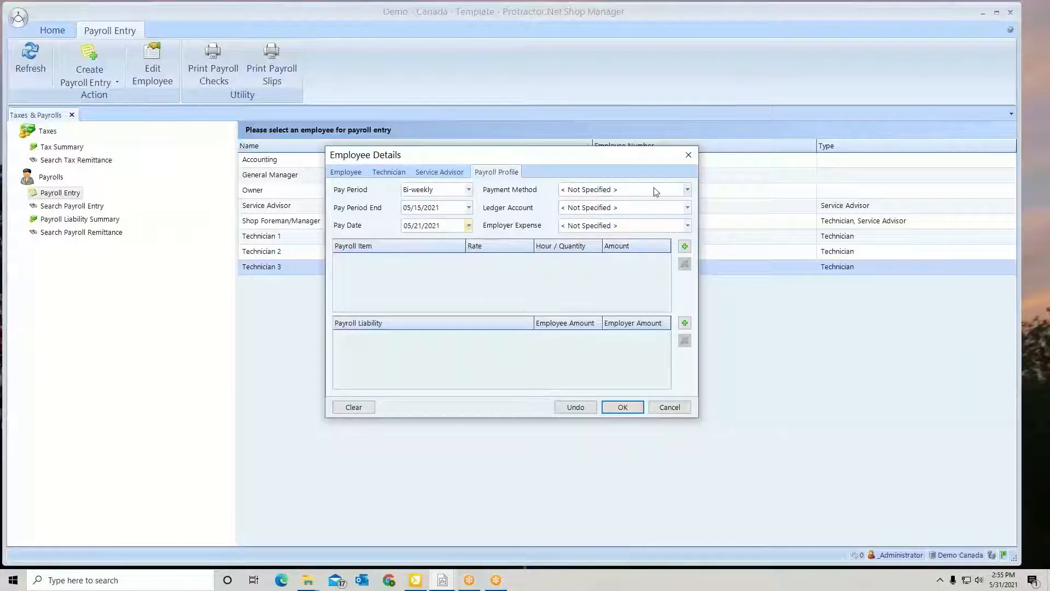
Set the payment method to the chequing bank account, the ledger account to Production Staff and the employer expense to Payroll Liability Expense
left_click(688, 189)
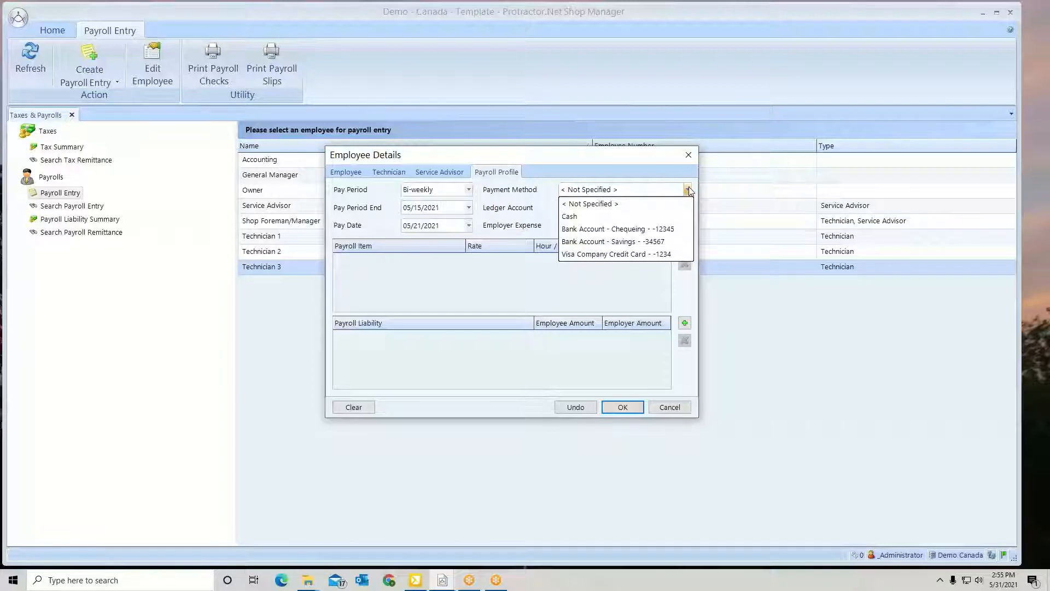
left_click(634, 230)
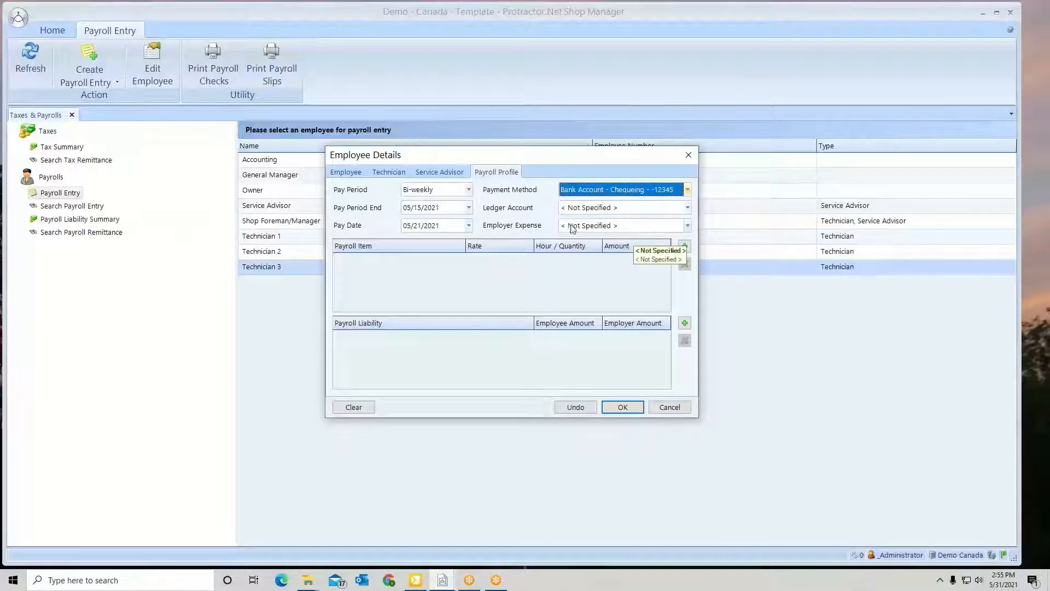
left_click(688, 208)
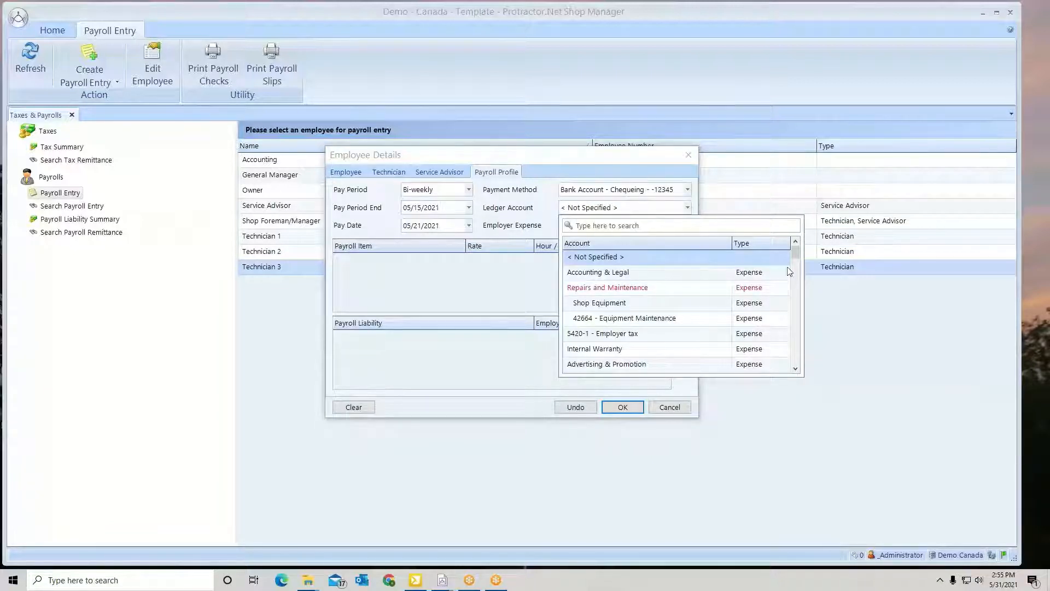
left_click_drag(799, 261, 799, 302)
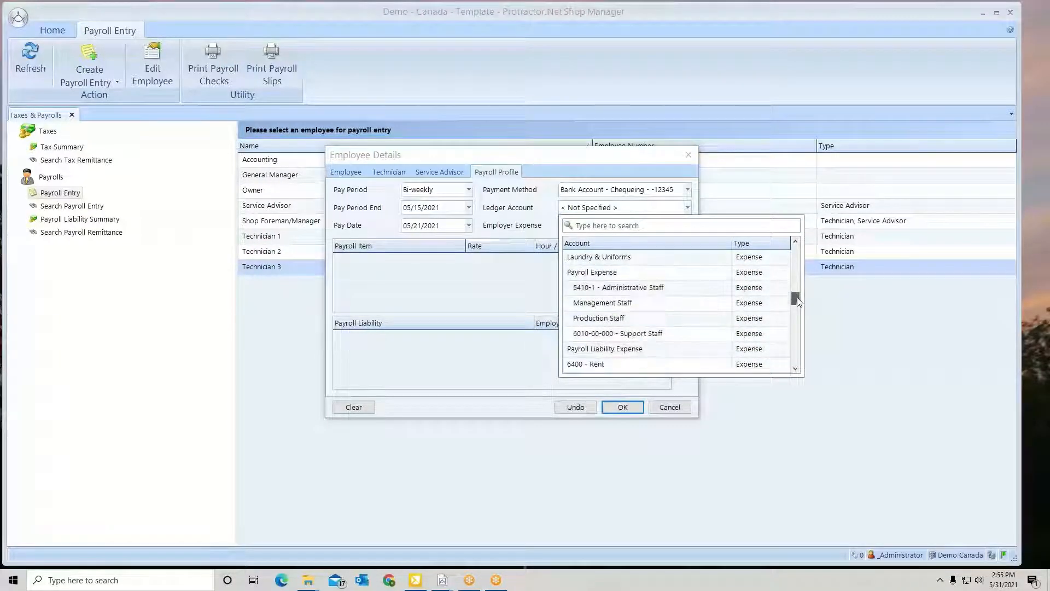
left_click(619, 319)
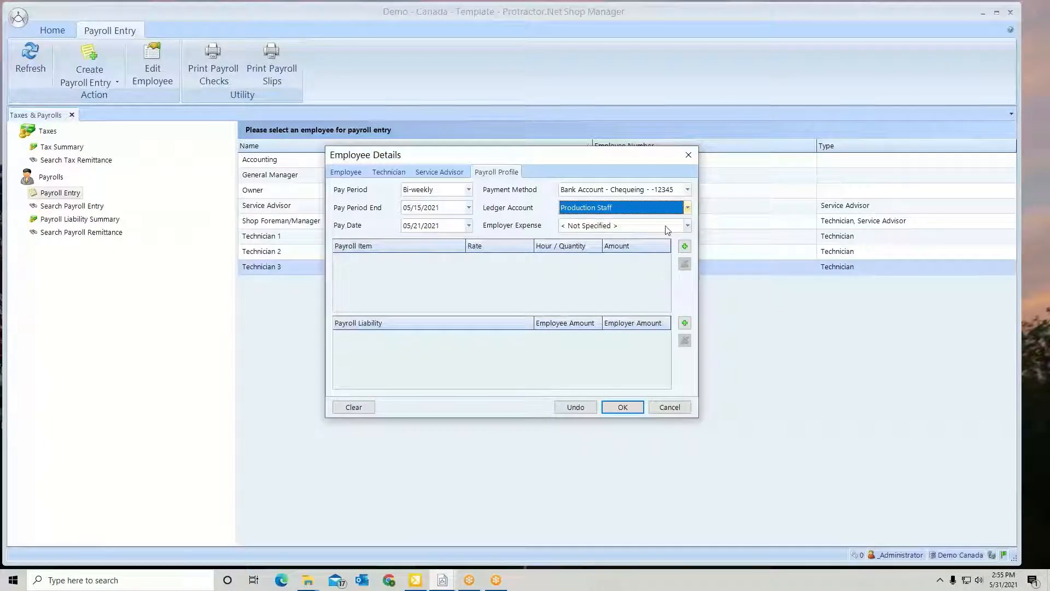
left_click(688, 226)
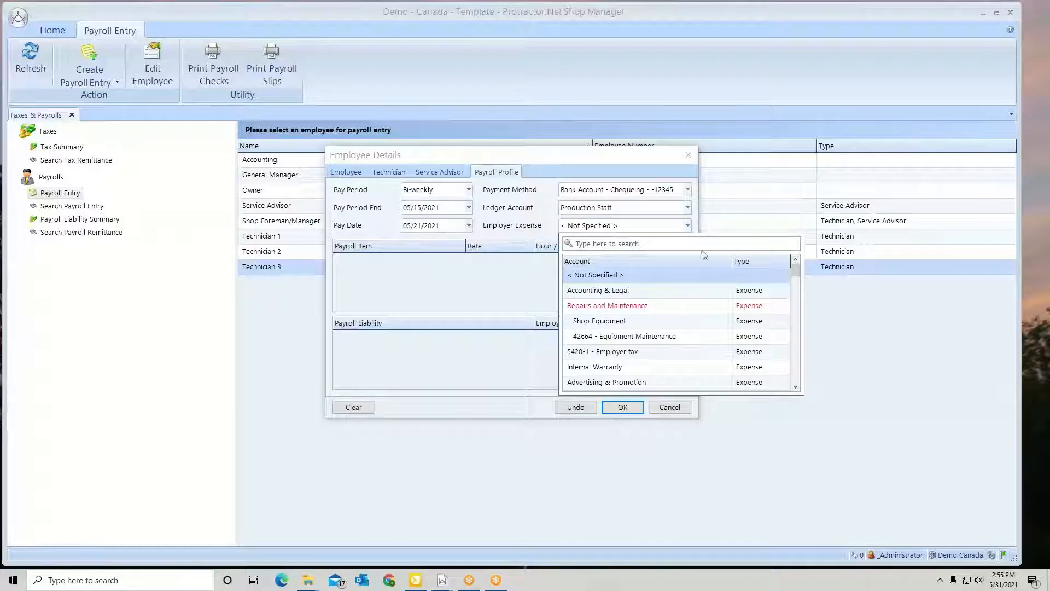
left_click_drag(795, 271, 795, 318)
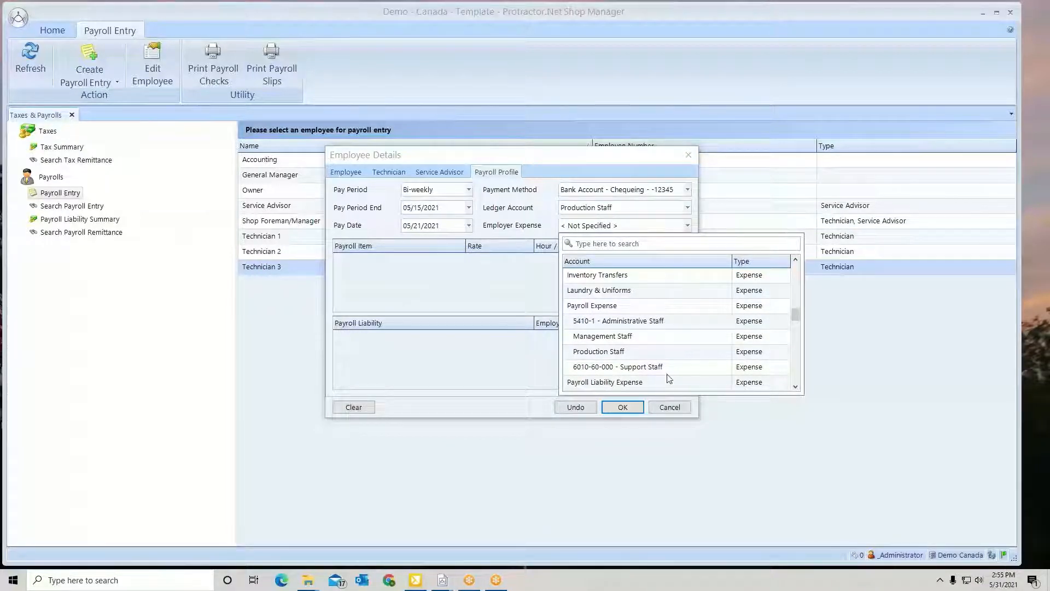
left_click(590, 383)
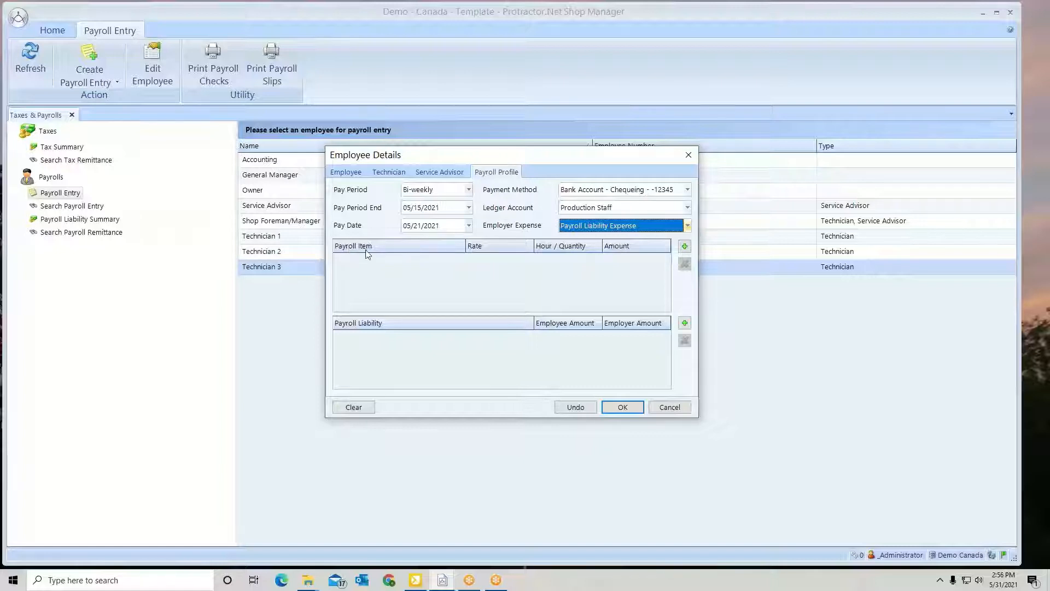
Add an Hourly Wage payroll item with a rate of 30.00
left_click(684, 247)
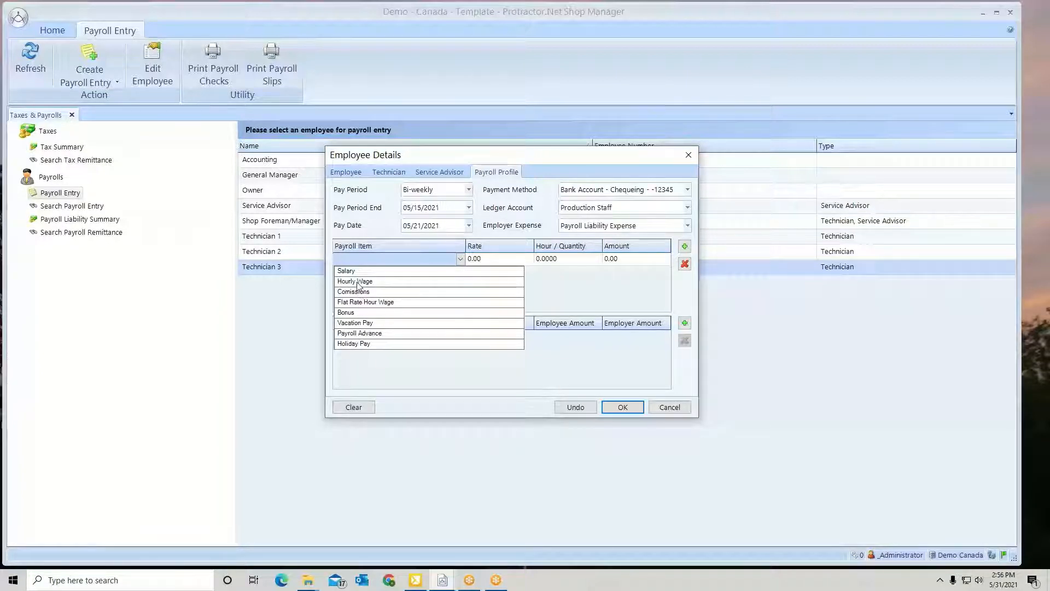
left_click(356, 281)
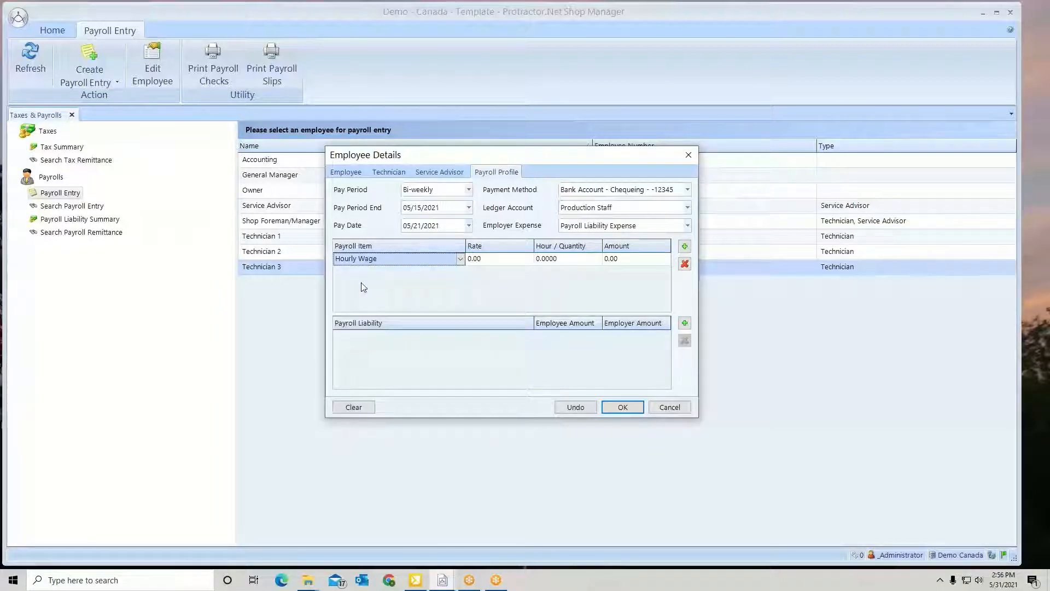
left_click(484, 263)
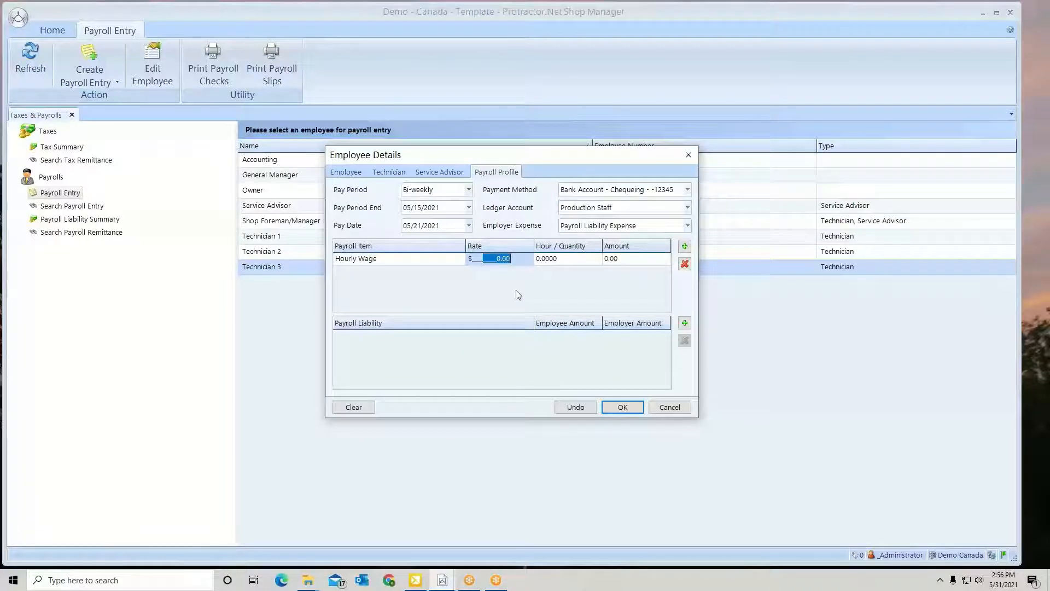
type("3")
Set the hour quantity of the Hourly Wage item to 80 so its amount is calculated
left_click(564, 265)
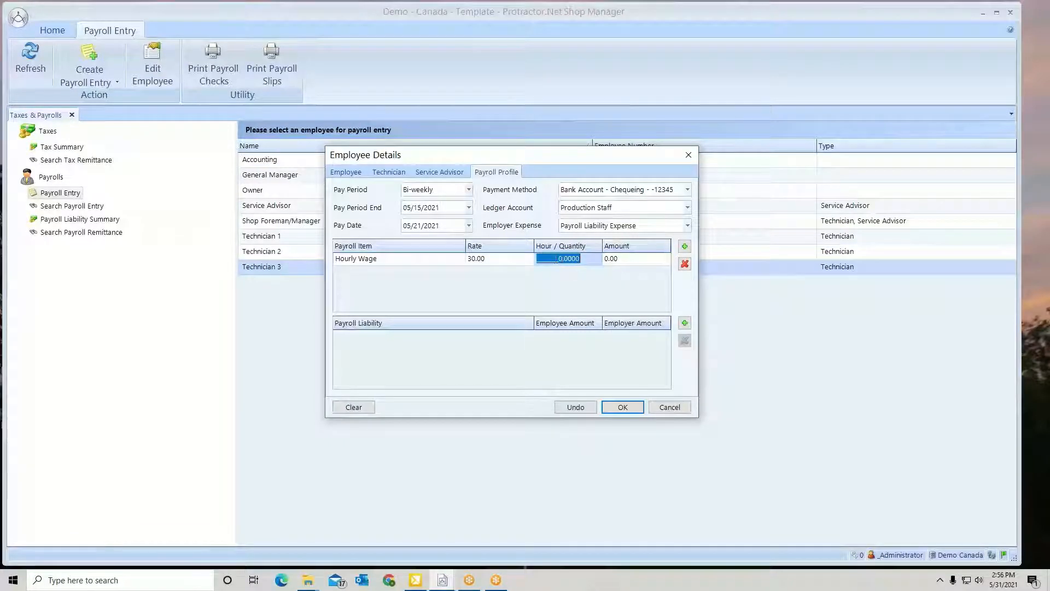
left_click(548, 258)
left_click_drag(548, 258, 586, 260)
type("80.")
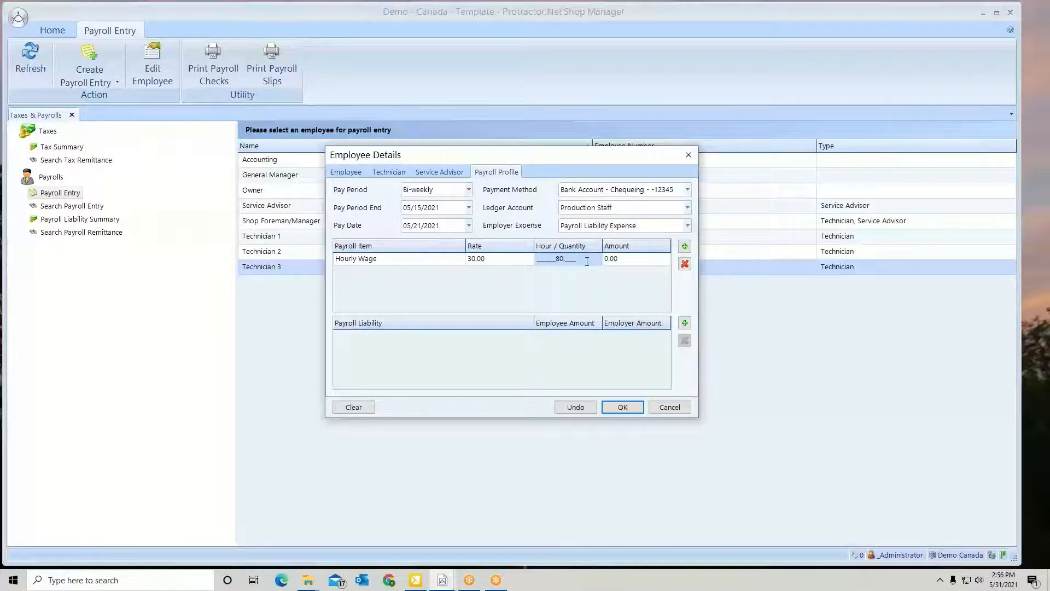
key("Tab")
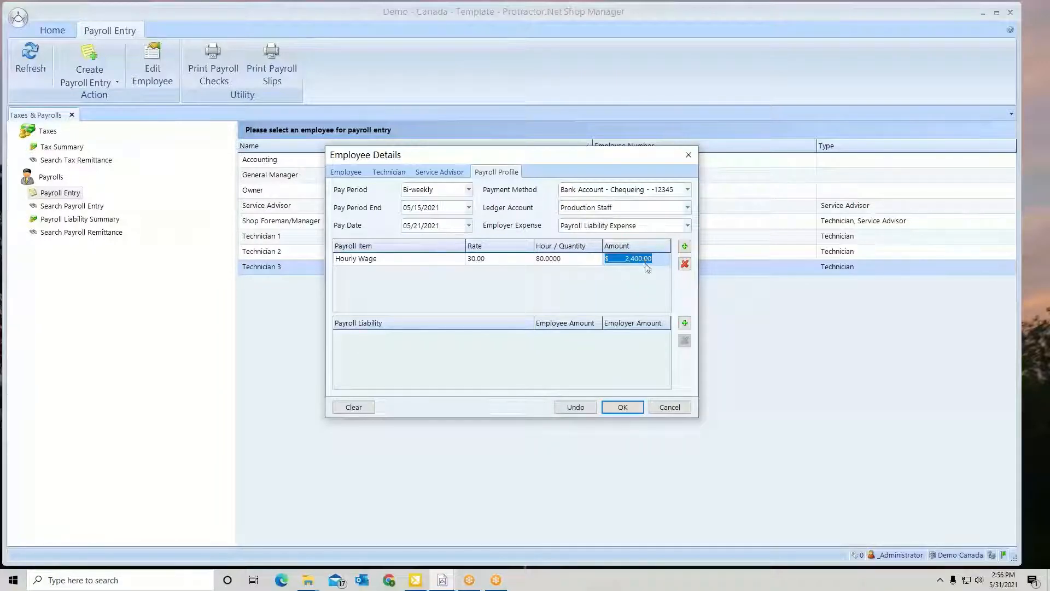
Reset the hour quantity of the Hourly Wage item to 0
left_click(575, 258)
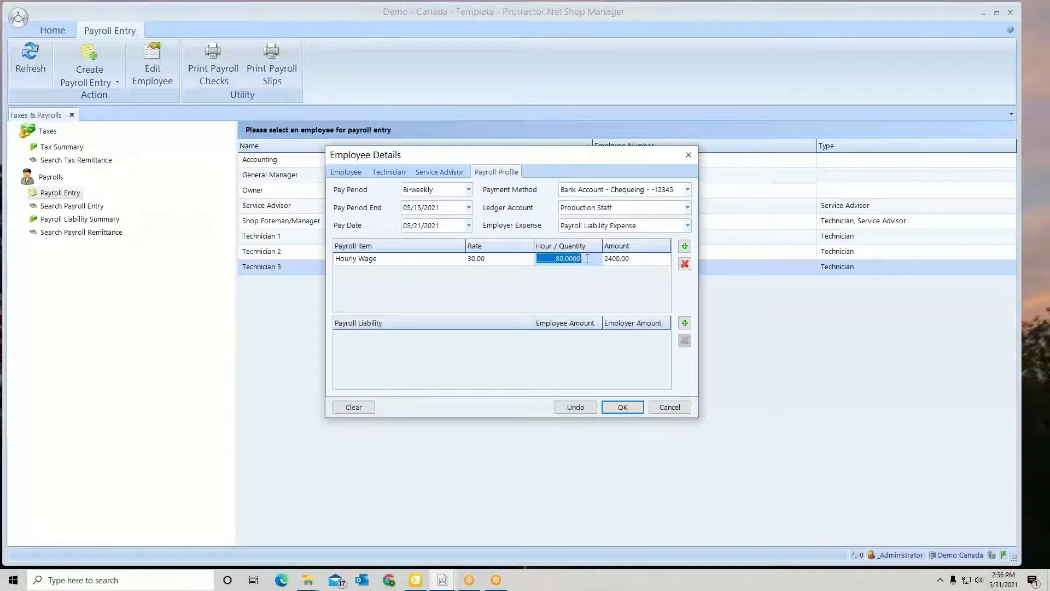
left_click_drag(587, 259, 542, 262)
type("0.")
key("Tab")
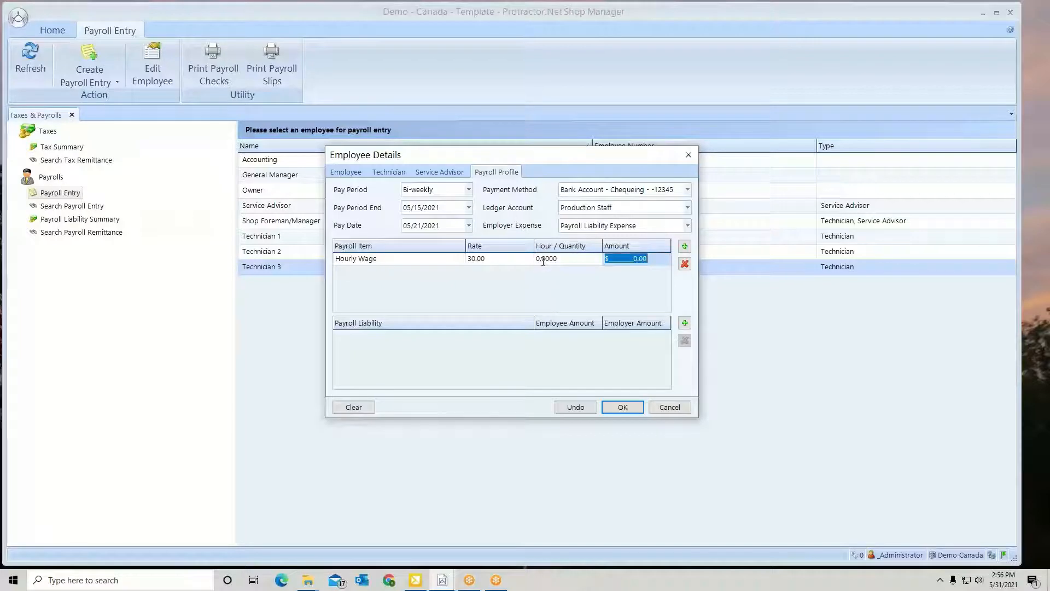
Add a Vacation Pay payroll item with a rate of 0.04
left_click(684, 248)
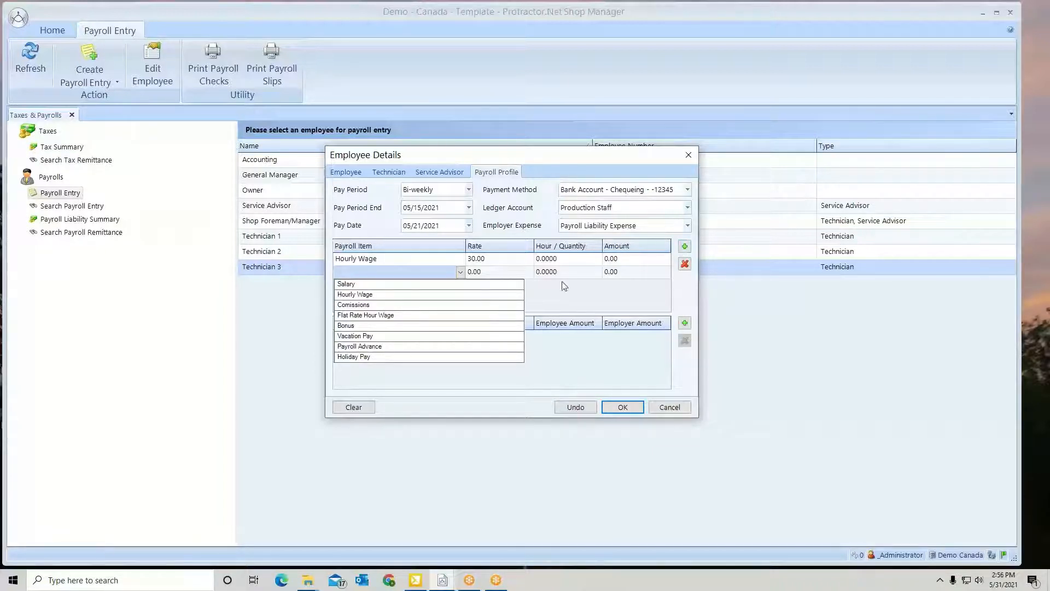
left_click(351, 337)
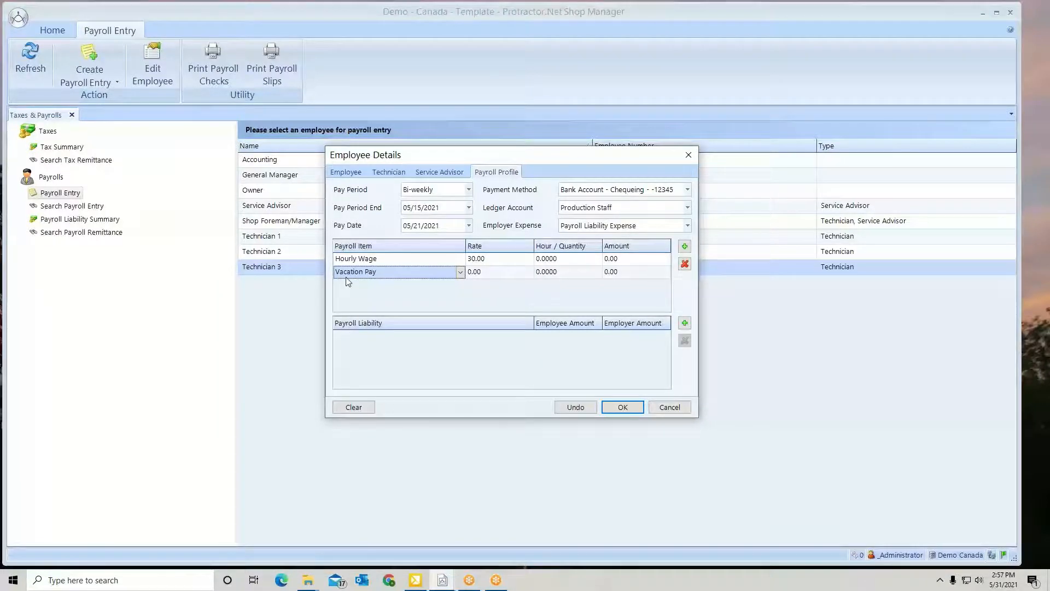
left_click(480, 276)
left_click_drag(480, 276, 527, 275)
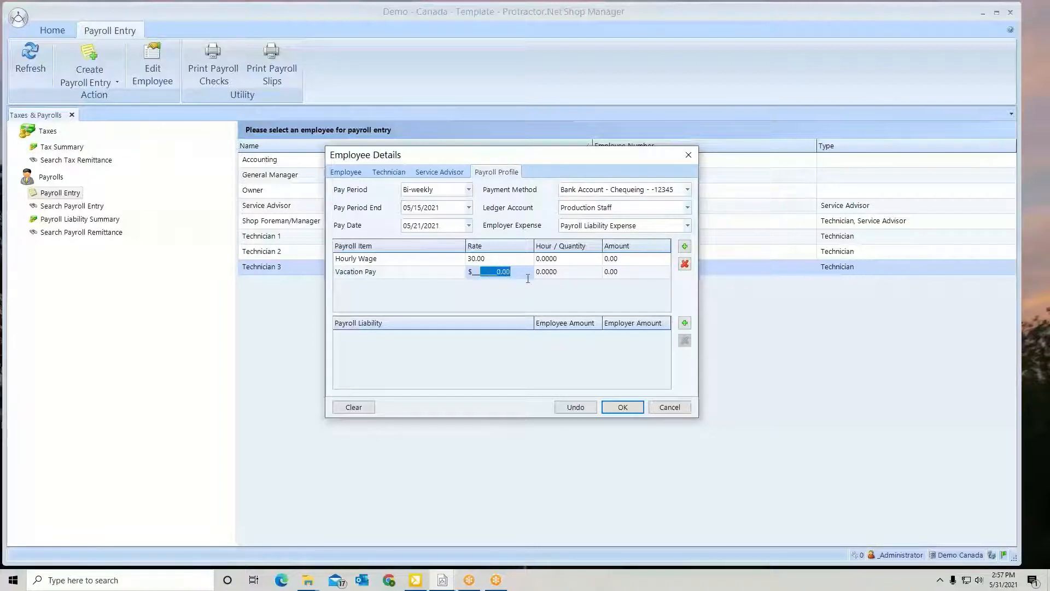
type(".04")
key("Tab")
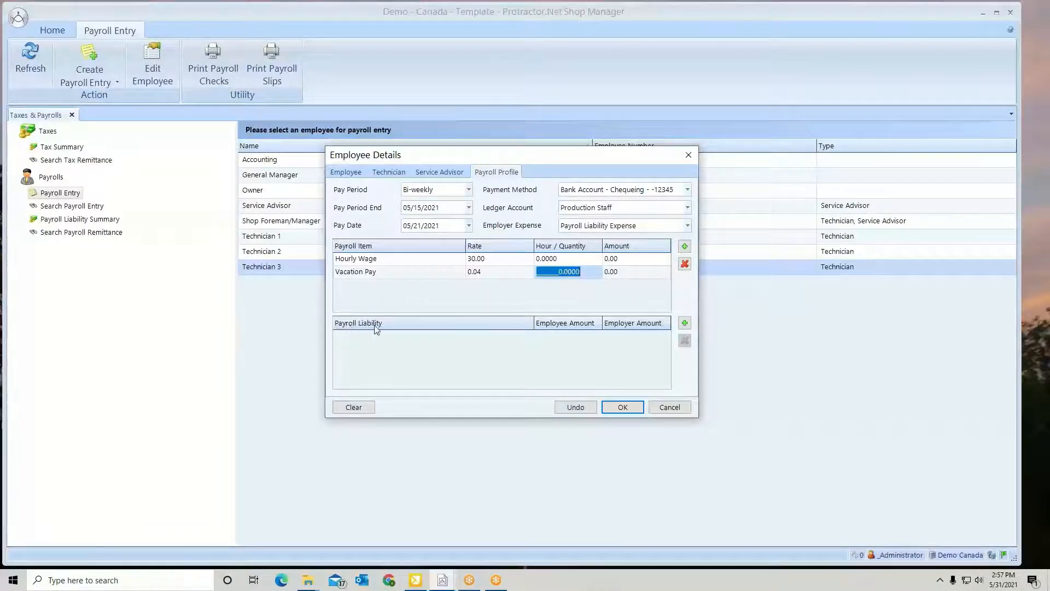
Add four payroll liabilities to the profile: CPP, EI, Federal Income Tax and Health Ins
left_click(684, 322)
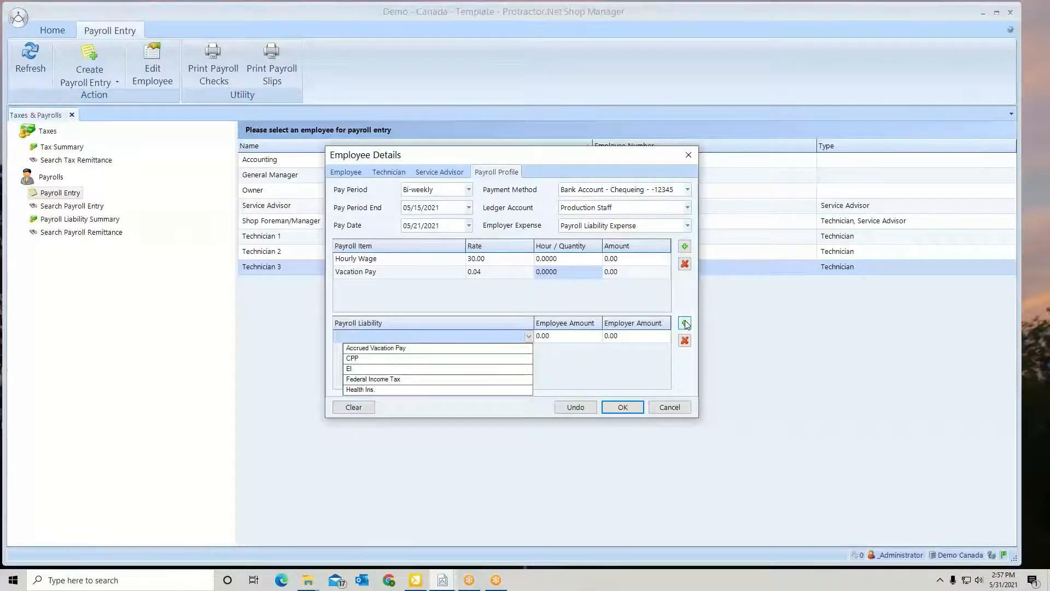
left_click(406, 361)
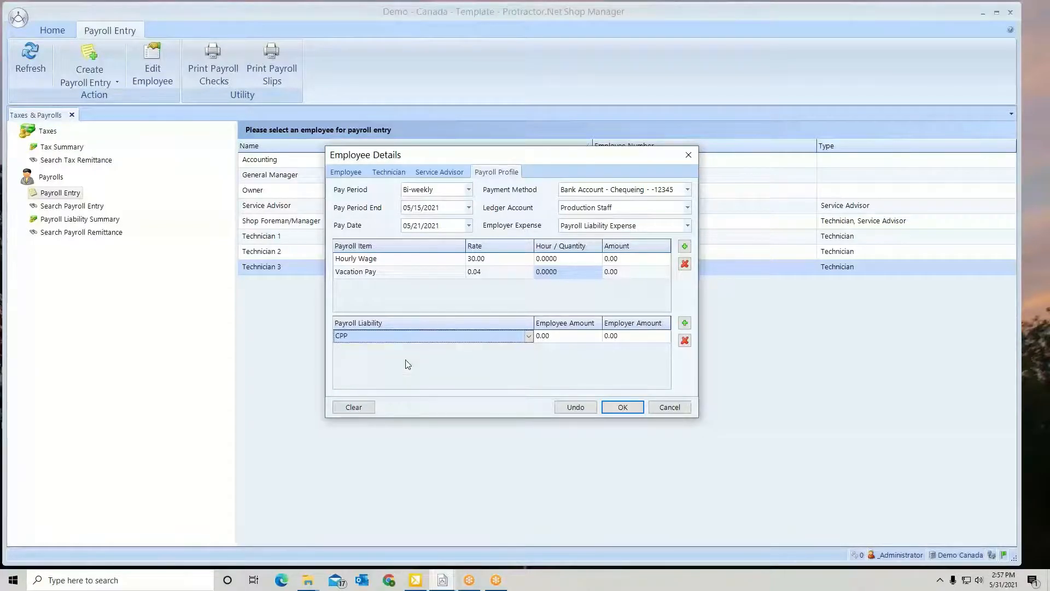
left_click(684, 323)
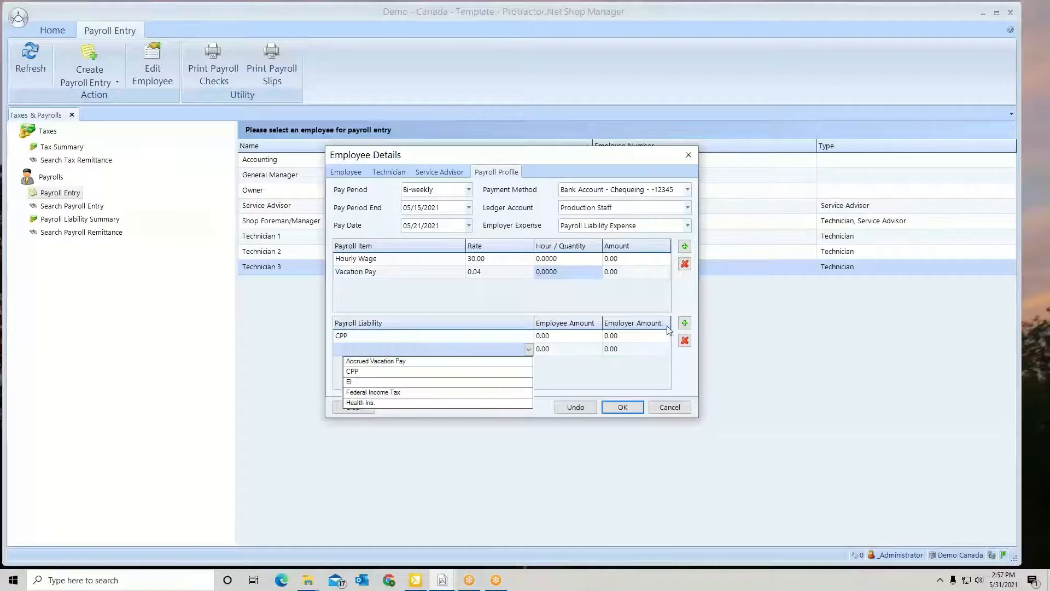
left_click(414, 381)
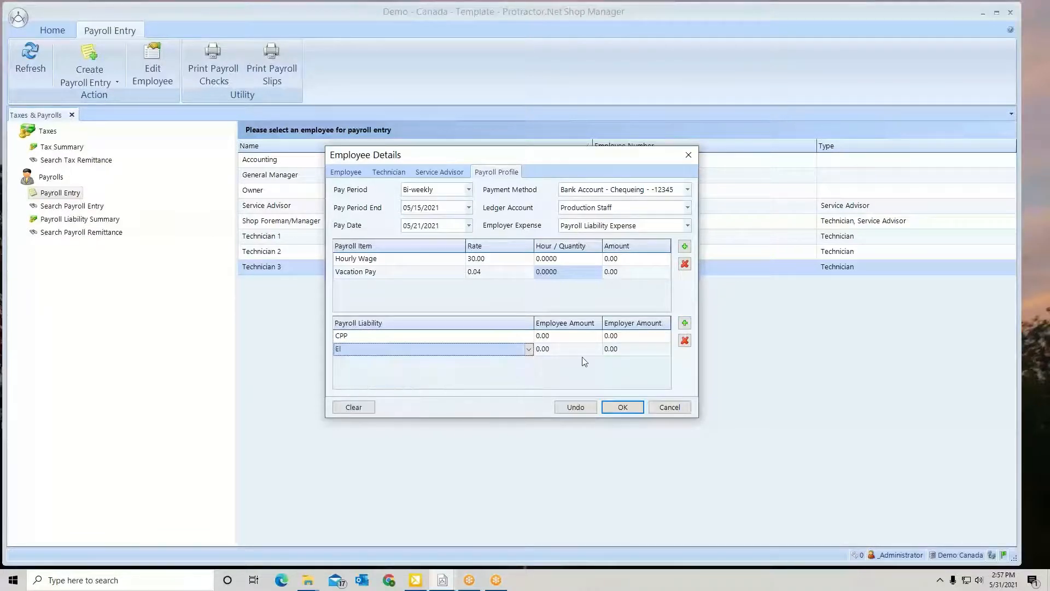
left_click(684, 323)
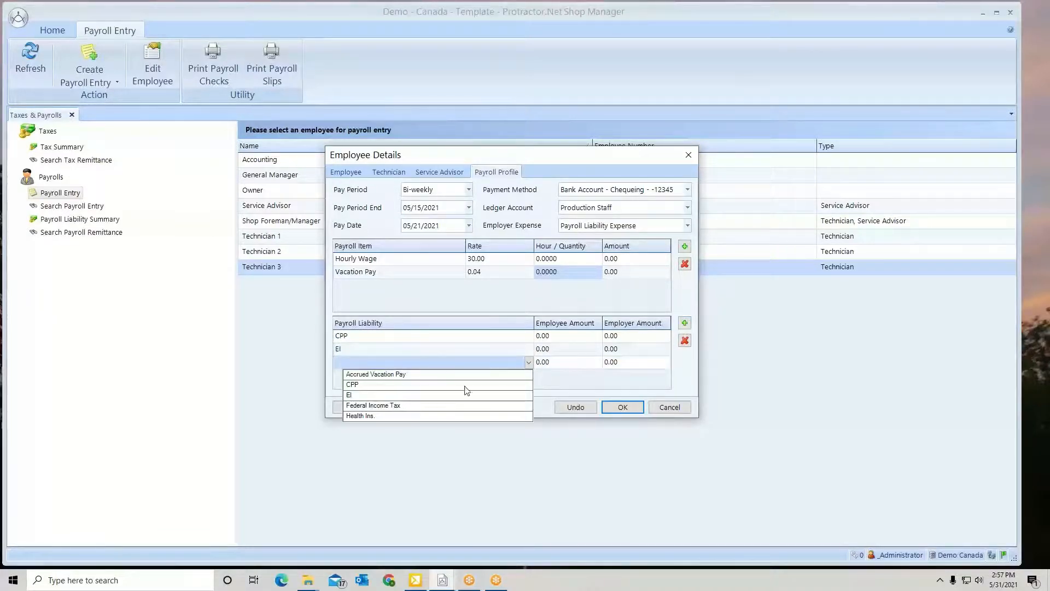
left_click(399, 408)
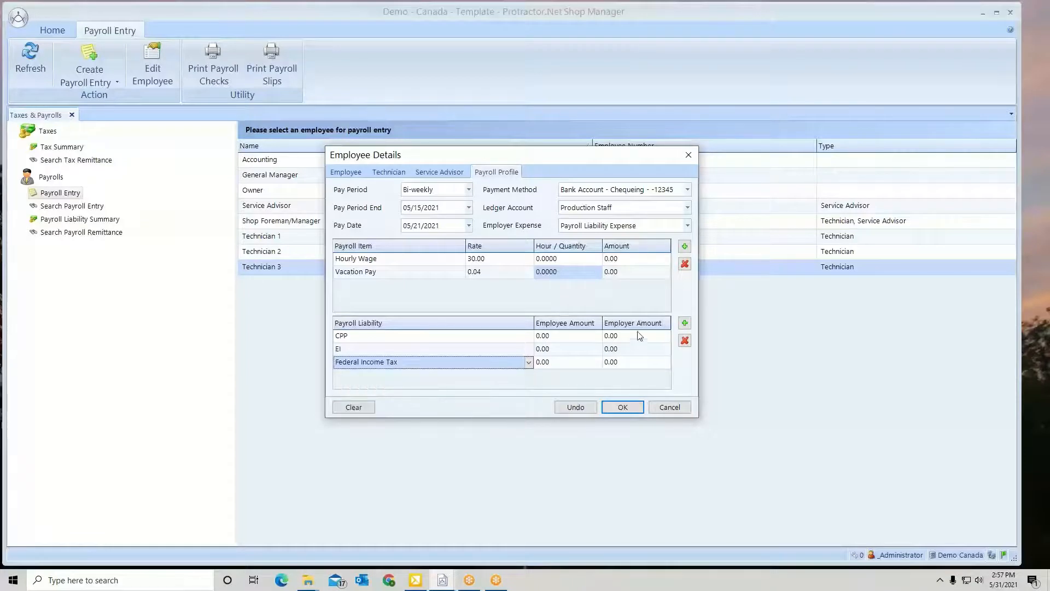
left_click(684, 322)
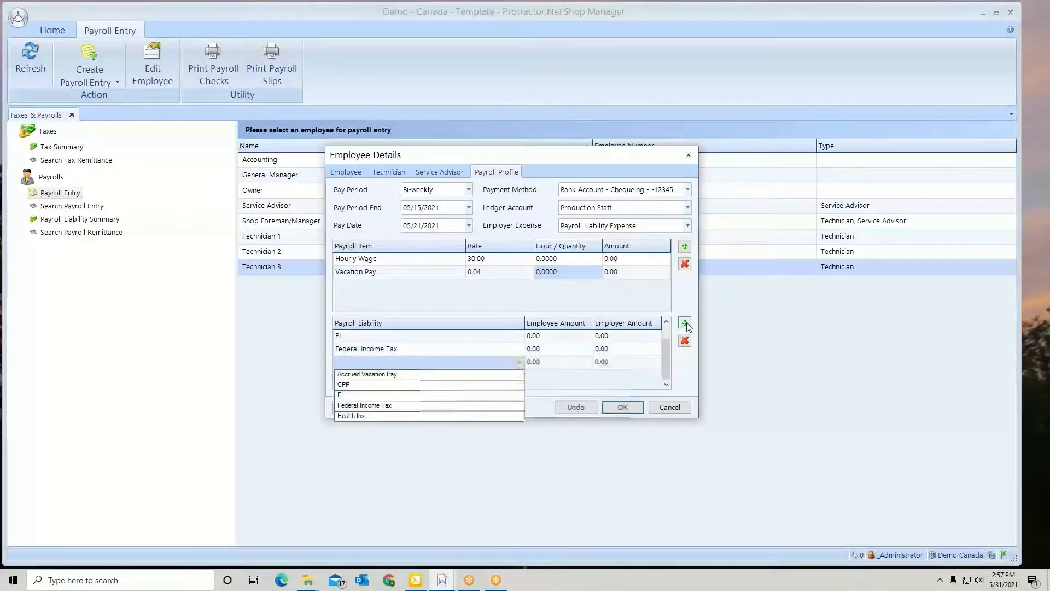
left_click(362, 416)
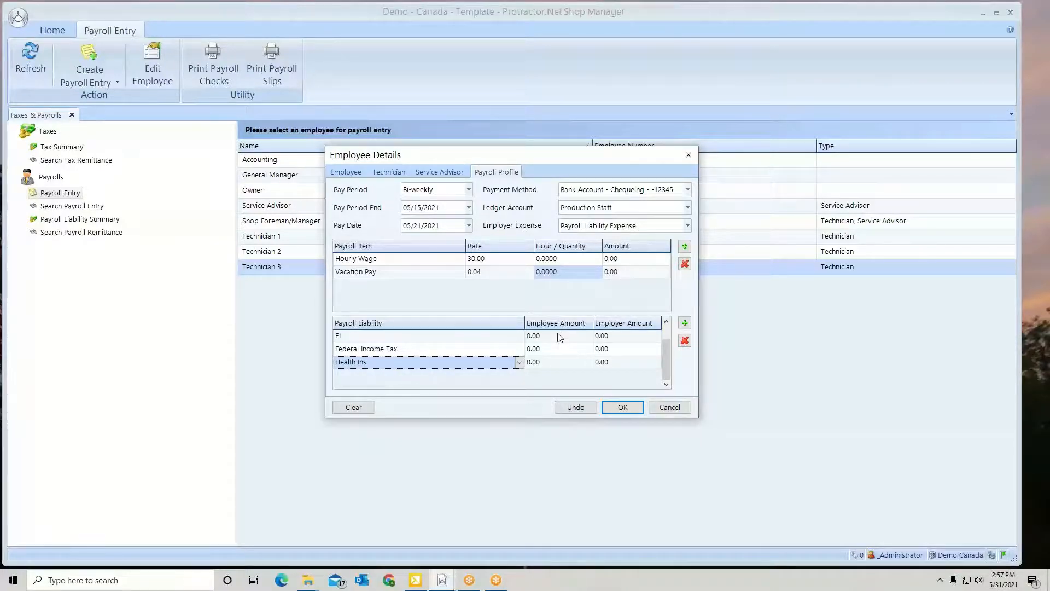
Set both the employee and employer amounts of the Health Ins. liability to 15 and save the payroll profile
left_click(539, 364)
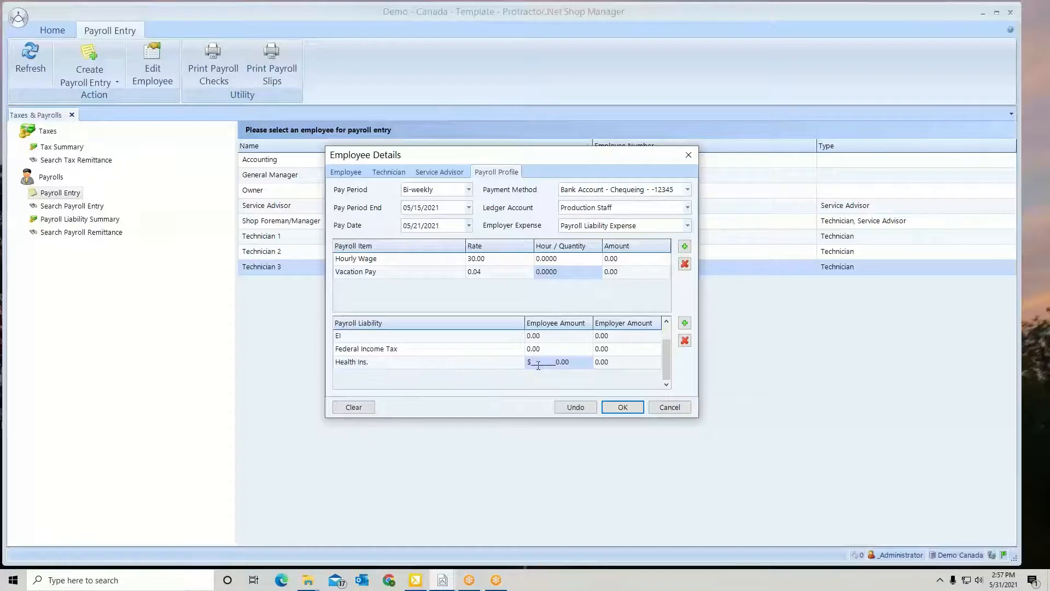
left_click_drag(538, 365, 580, 366)
type("15.")
left_click(610, 362)
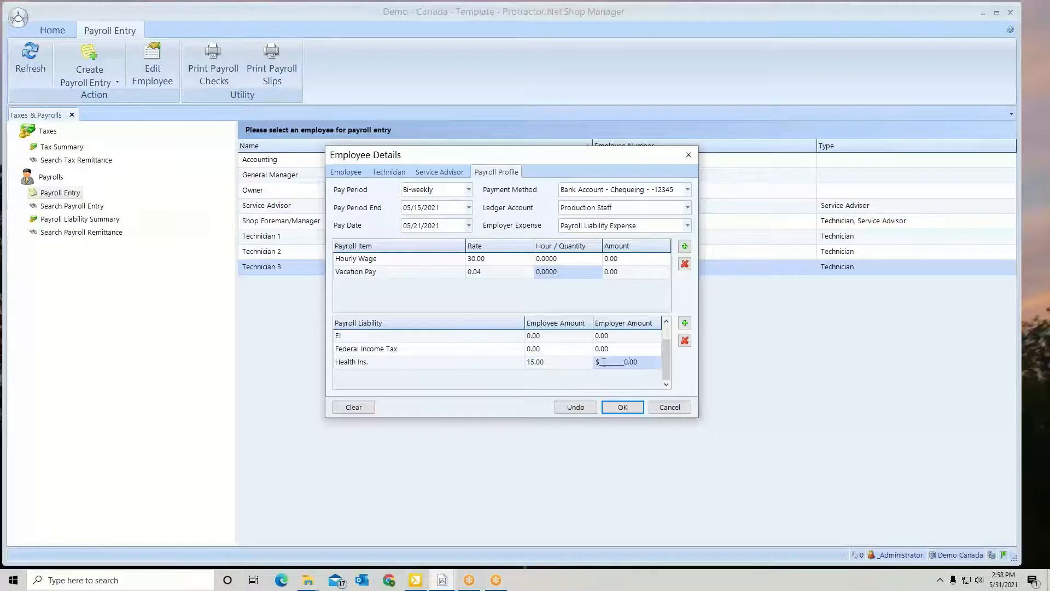
left_click_drag(612, 363, 658, 364)
type("15")
left_click(621, 408)
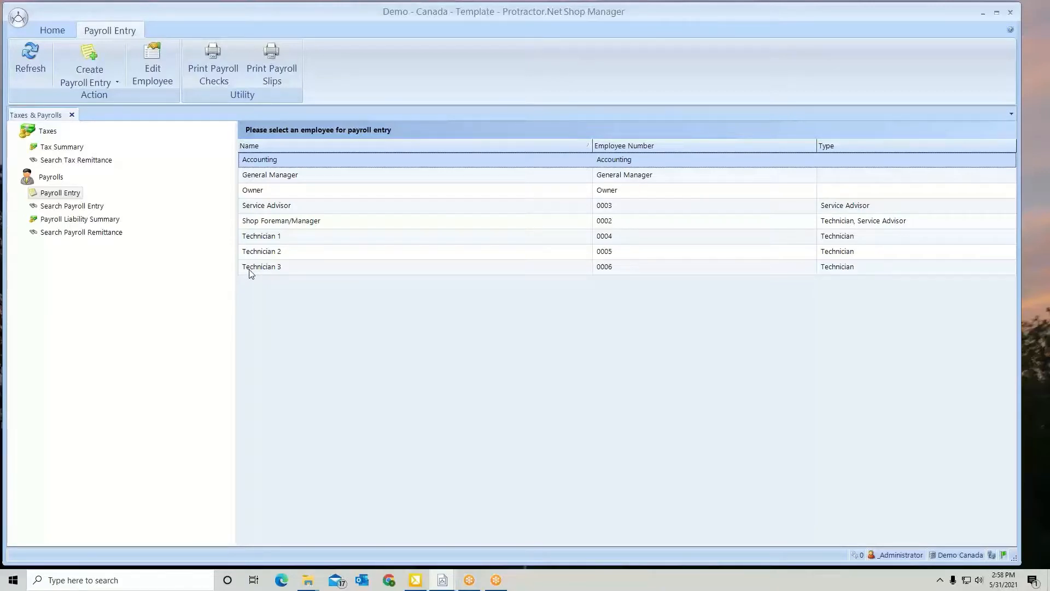
Open Technician 2's employee details to examine the payroll profile, and close them without saving
left_click(256, 257)
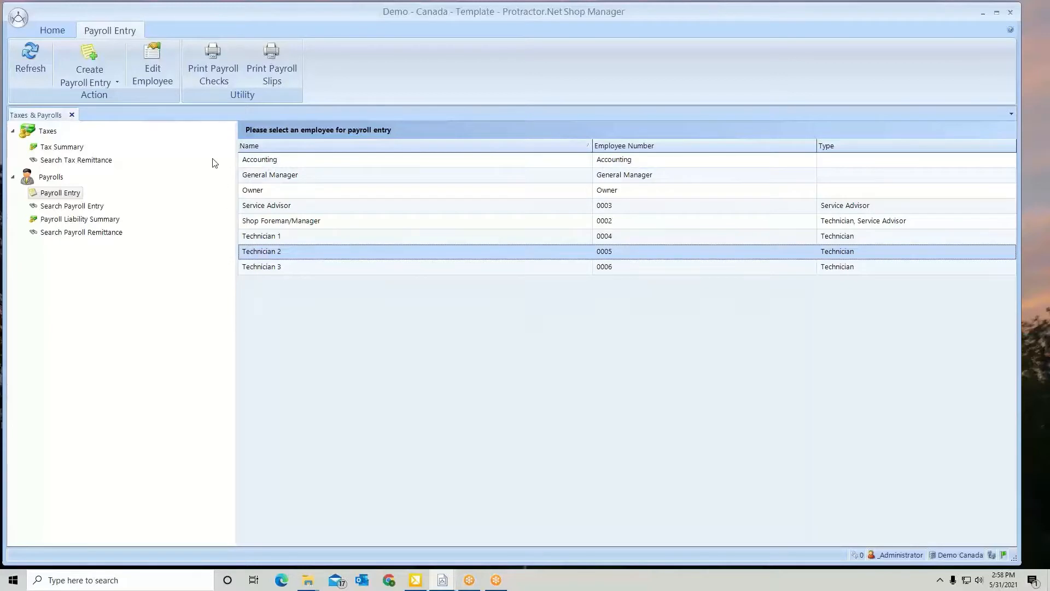
left_click(156, 81)
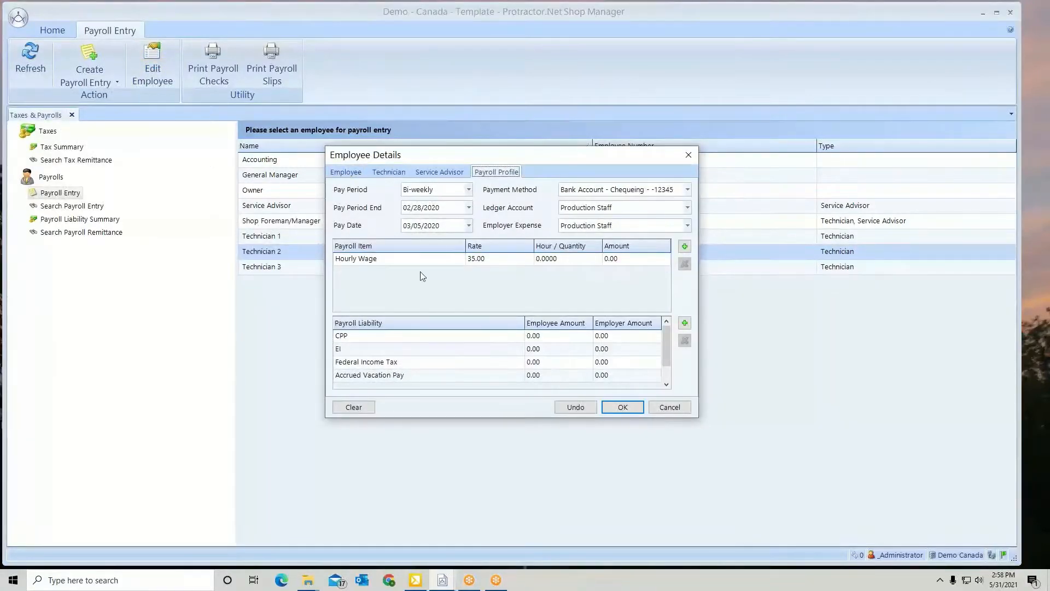
left_click(685, 411)
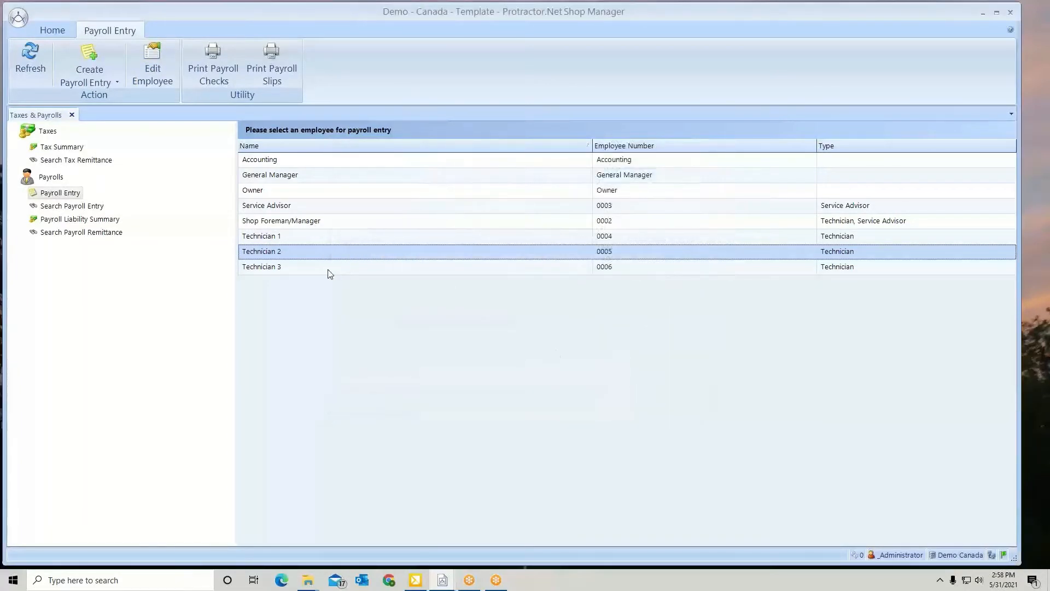
Select Technician 3 in the employee list for payroll entry
left_click(331, 268)
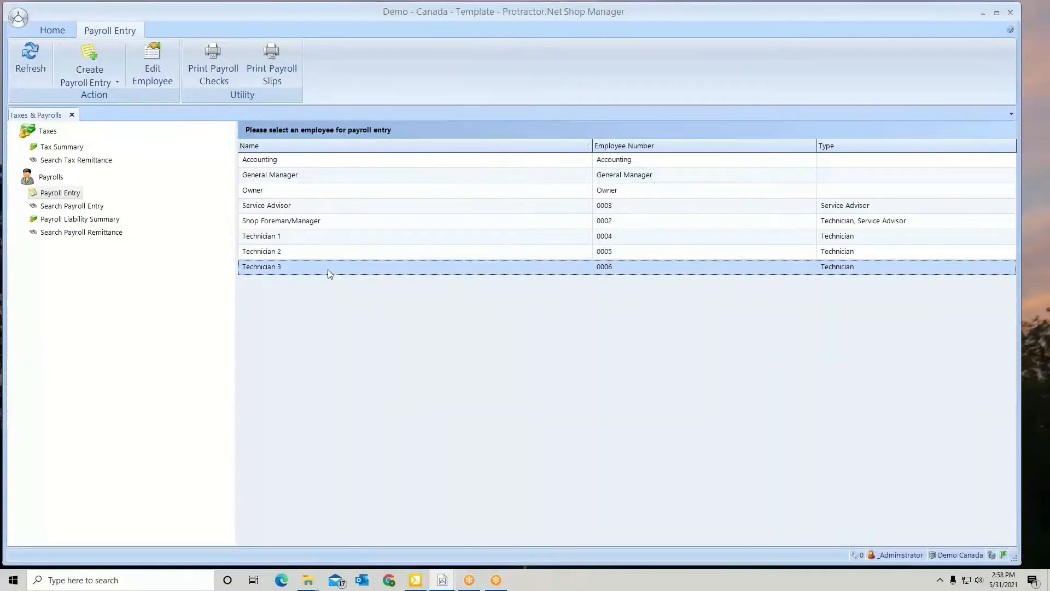